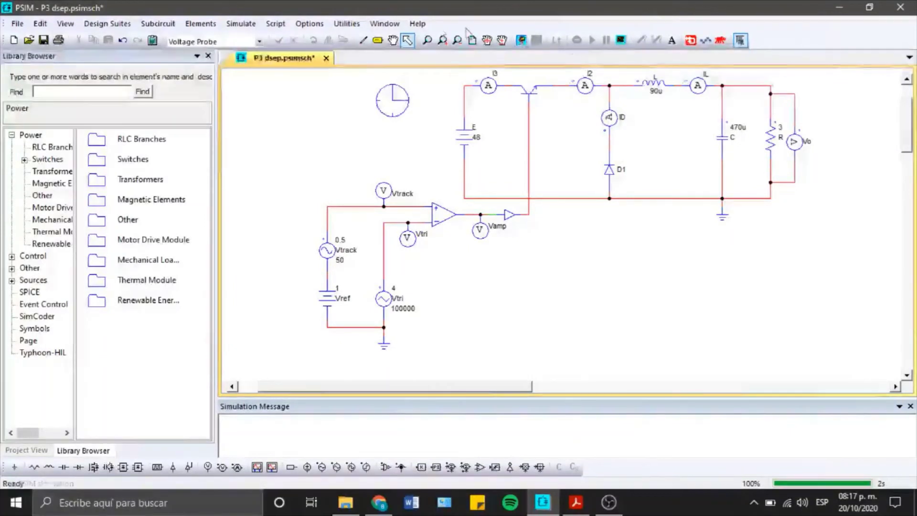
Run the PSIM simulation of the circuit and plot the output voltage Vo in a maximized waveform window.
{"action": "left_click", "coordinate": [243, 24]}
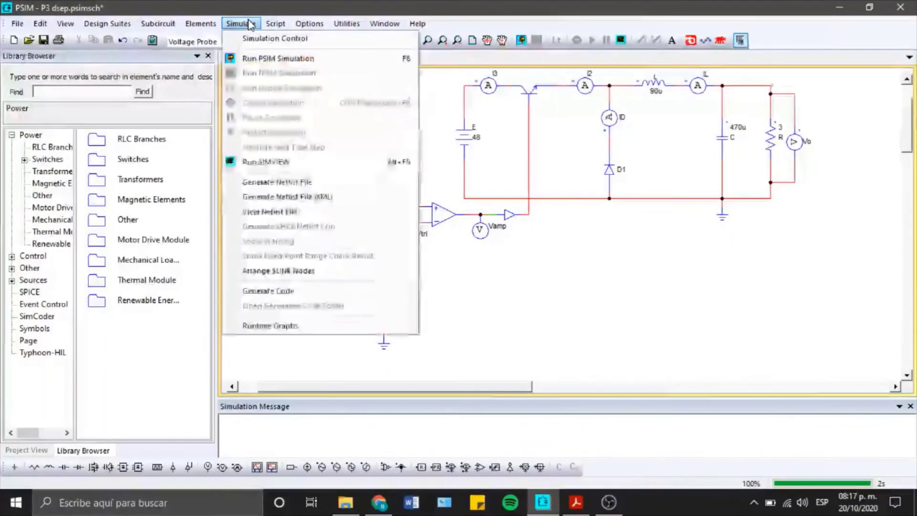
{"action": "left_click", "coordinate": [285, 56]}
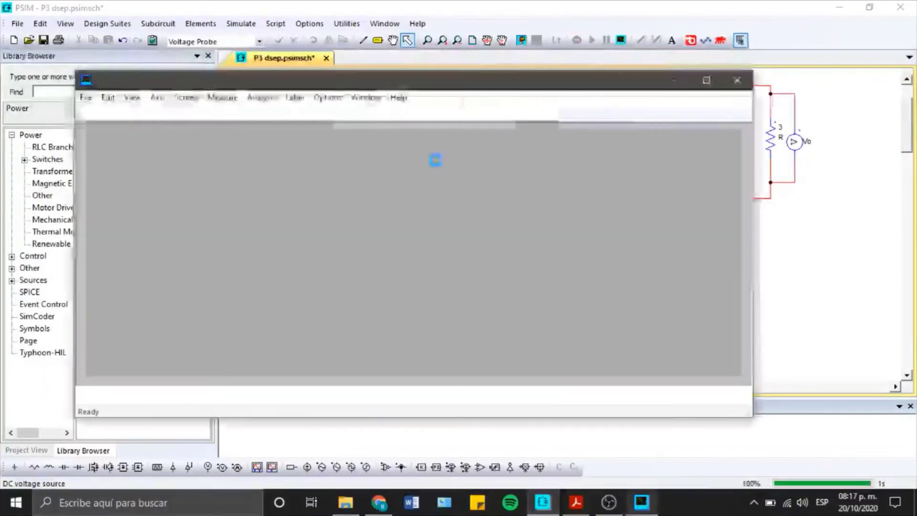
{"action": "key", "text": "Return"}
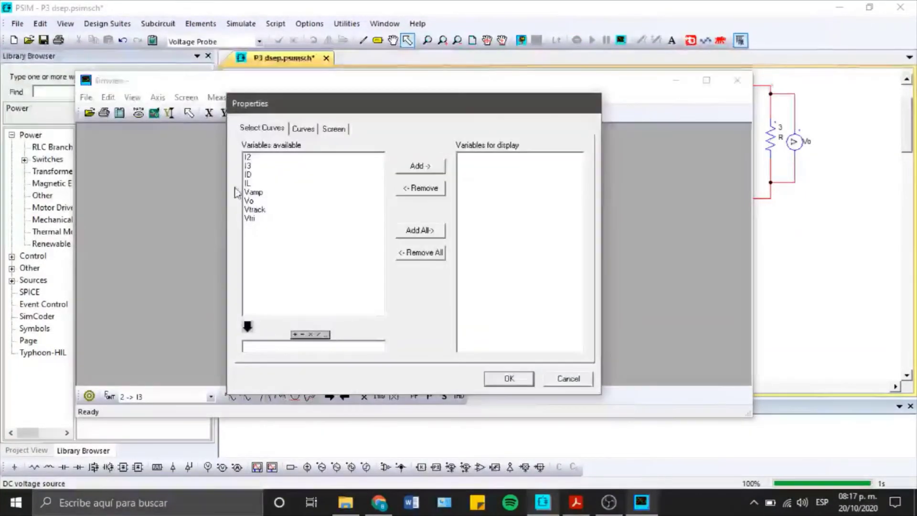
{"action": "left_click", "coordinate": [250, 201]}
{"action": "left_click", "coordinate": [420, 165]}
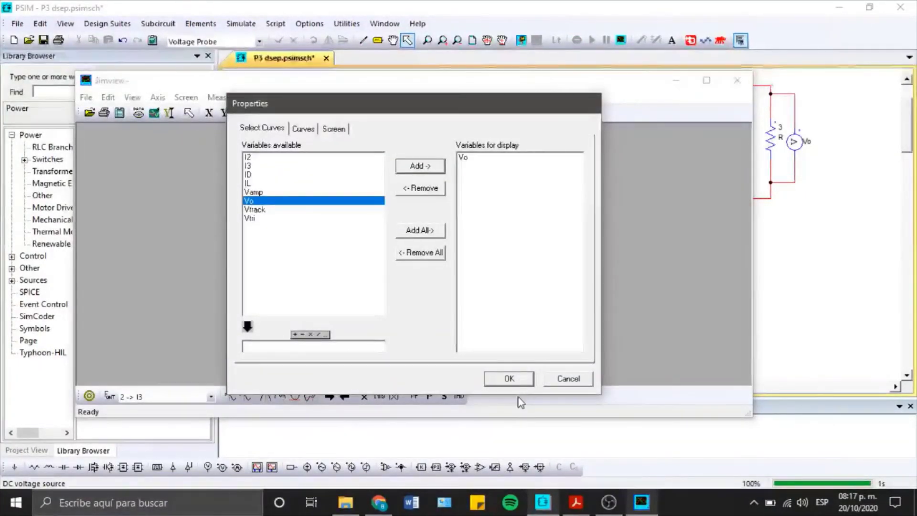
{"action": "left_click", "coordinate": [509, 378]}
{"action": "left_click", "coordinate": [624, 136]}
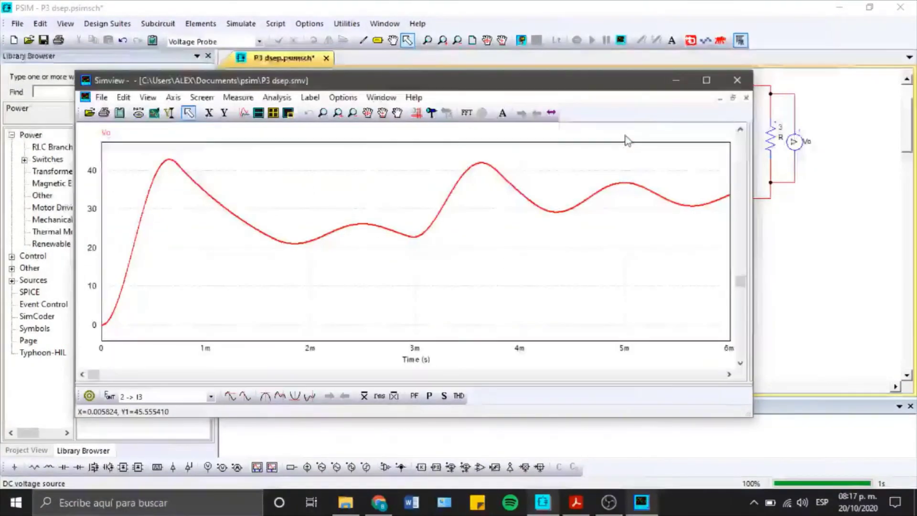
{"action": "left_click", "coordinate": [706, 80]}
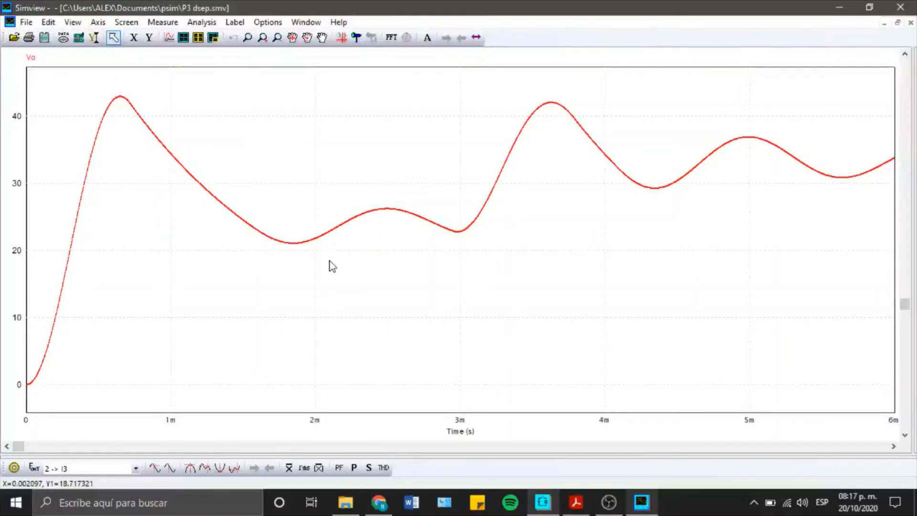
Measure the average of Vo with the cursors placed at 0 and about 2.5 ms, leaving RMS off.
{"action": "left_click", "coordinate": [289, 467]}
{"action": "left_click", "coordinate": [304, 468]}
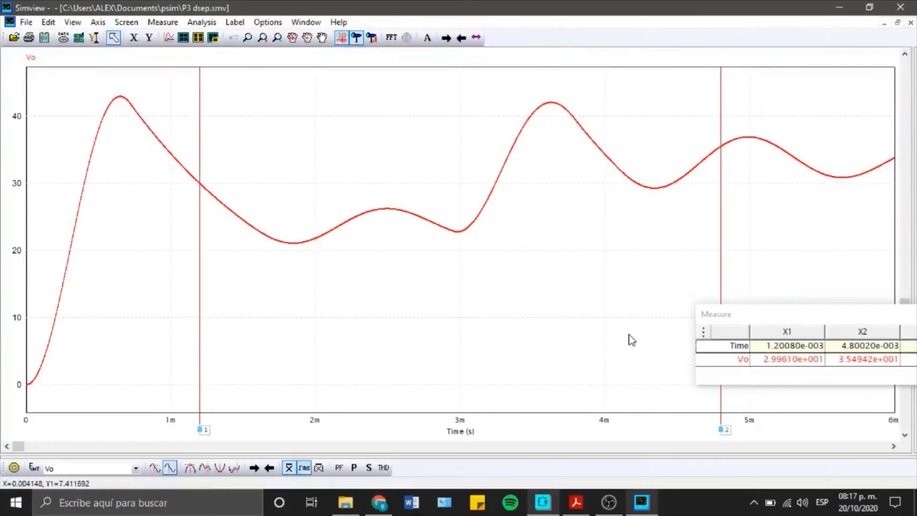
{"action": "left_click_drag", "start_coordinate": [777, 321], "coordinate": [331, 282]}
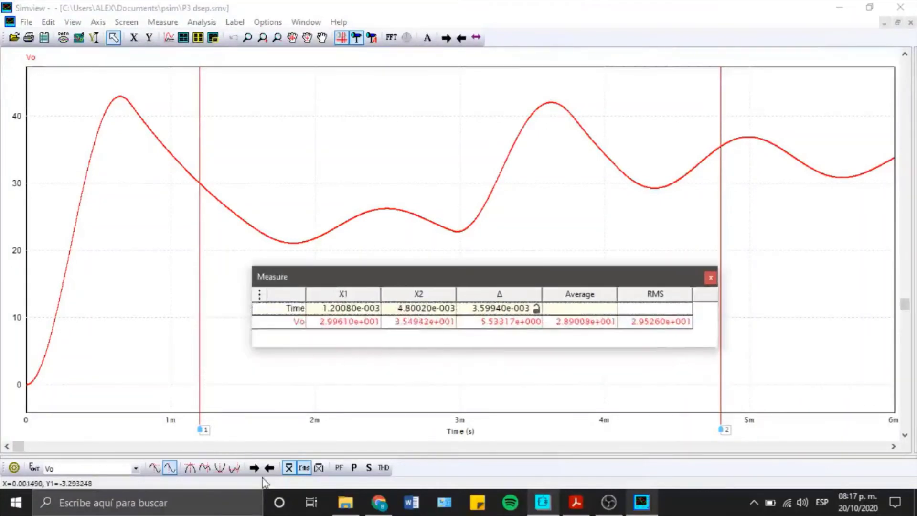
{"action": "left_click", "coordinate": [304, 468]}
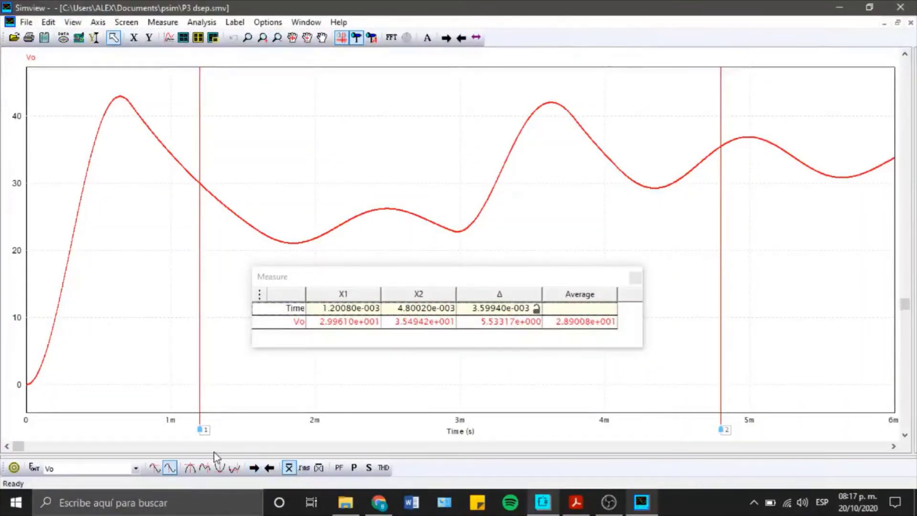
{"action": "left_click_drag", "start_coordinate": [201, 432], "coordinate": [23, 432]}
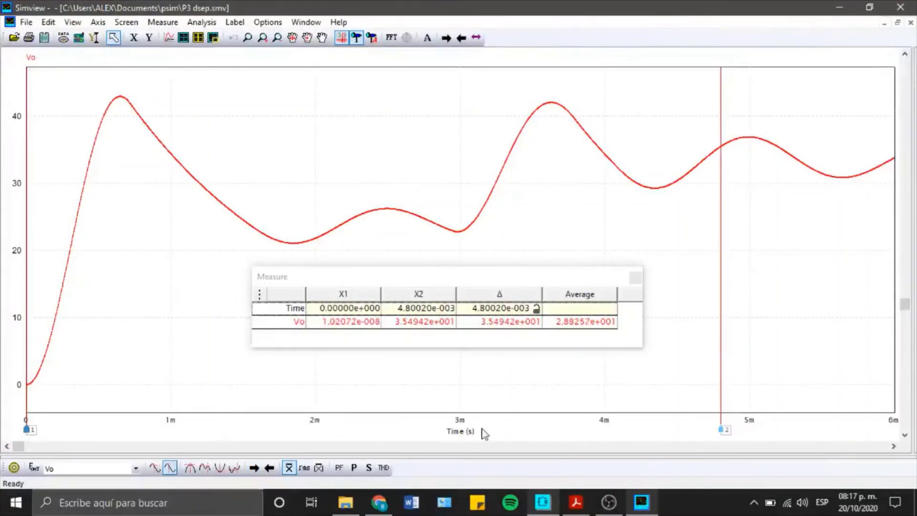
{"action": "left_click_drag", "start_coordinate": [722, 432], "coordinate": [389, 429]}
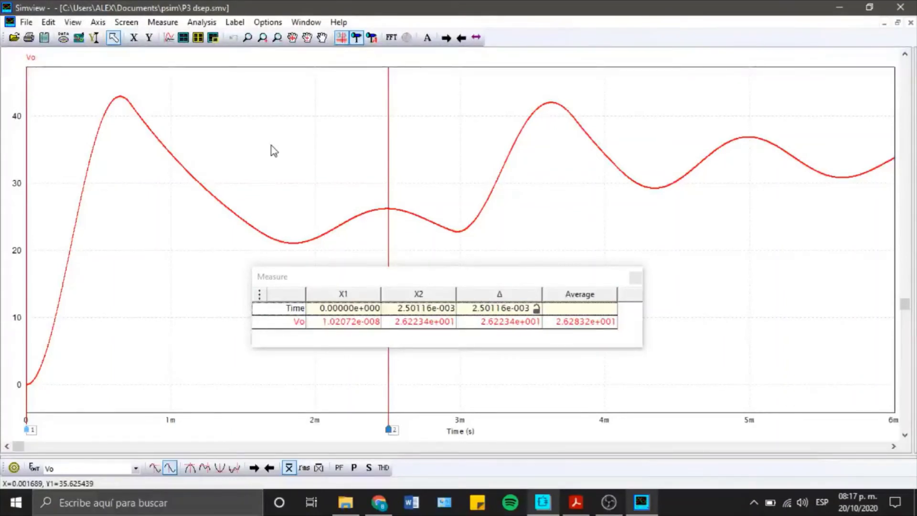
Add a second plot area beneath Vo showing the current I3.
{"action": "left_click", "coordinate": [183, 37]}
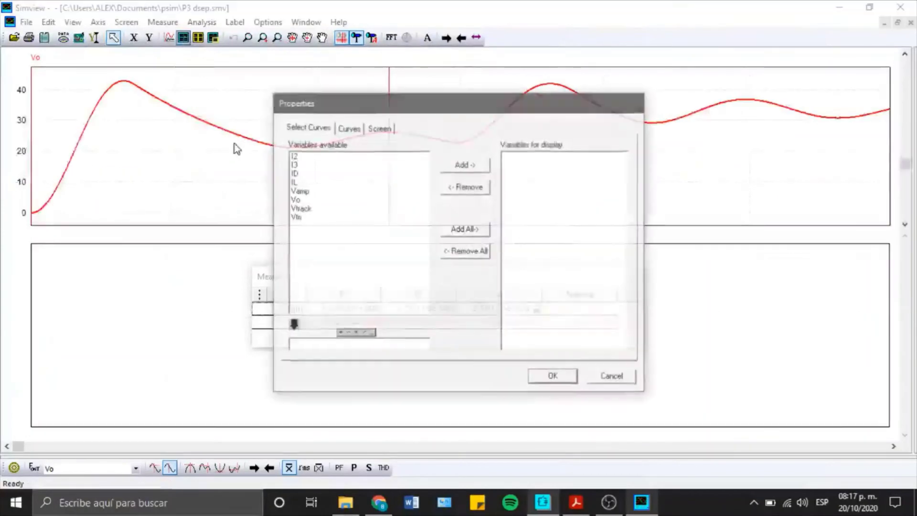
{"action": "left_click", "coordinate": [294, 165]}
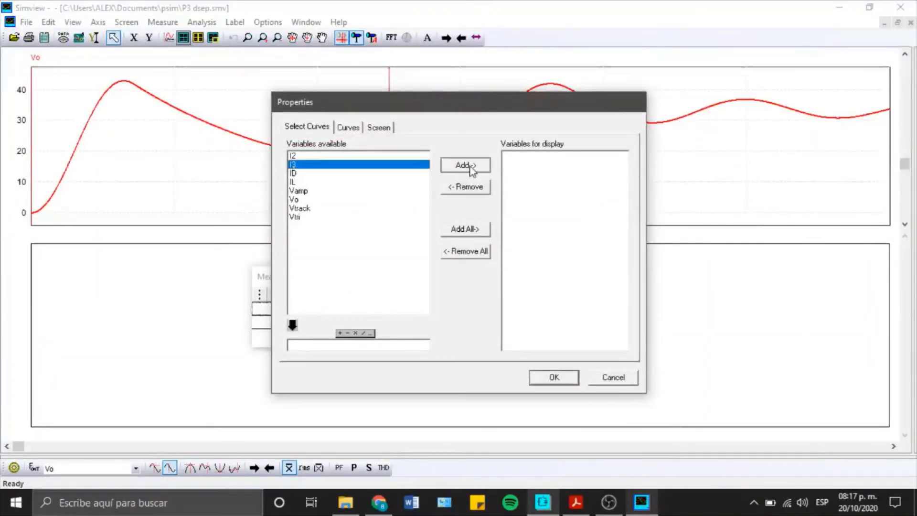
{"action": "left_click", "coordinate": [465, 164]}
{"action": "left_click", "coordinate": [554, 376]}
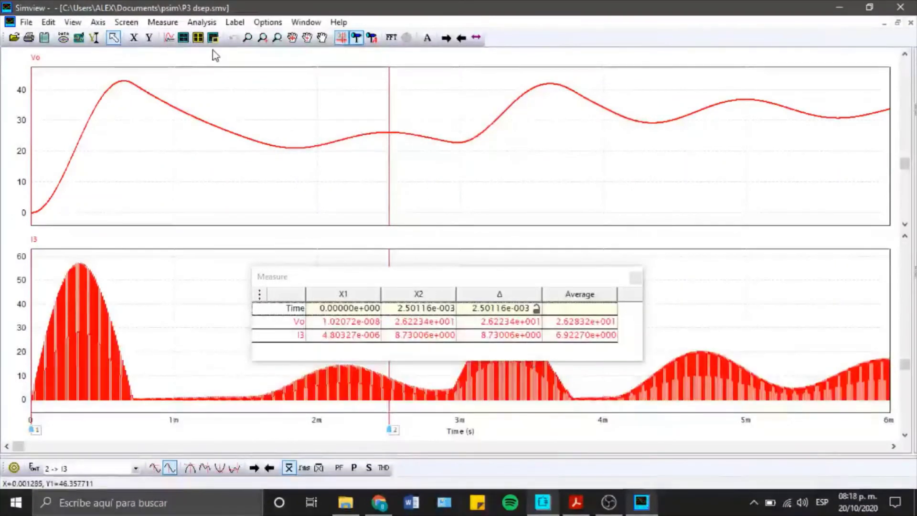
Add two more separate plot areas, one for the diode current ID and one for the inductor current IL.
{"action": "left_click", "coordinate": [184, 38]}
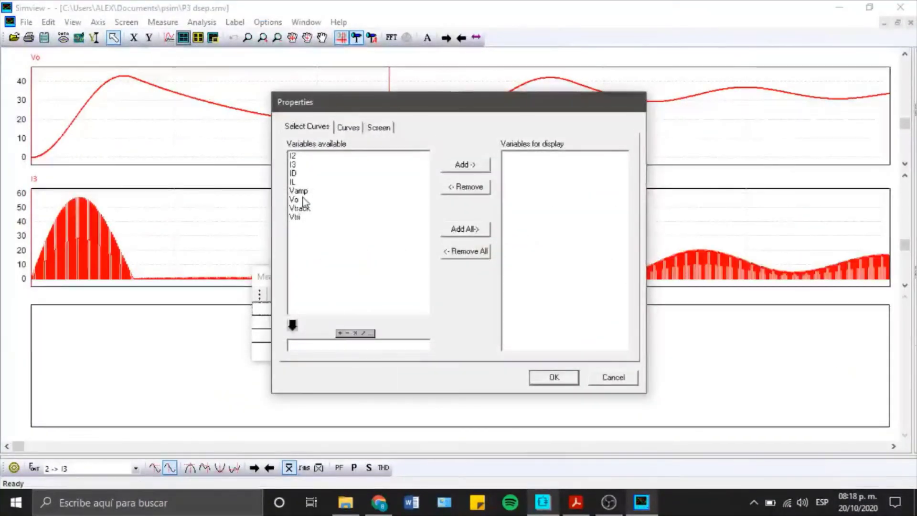
{"action": "left_click", "coordinate": [293, 173]}
{"action": "left_click", "coordinate": [465, 164]}
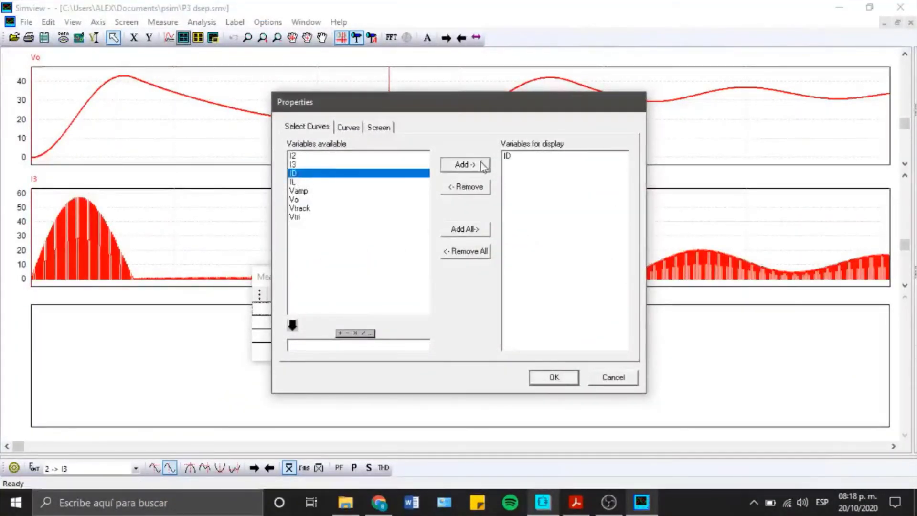
{"action": "left_click", "coordinate": [554, 376]}
{"action": "left_click", "coordinate": [184, 38]}
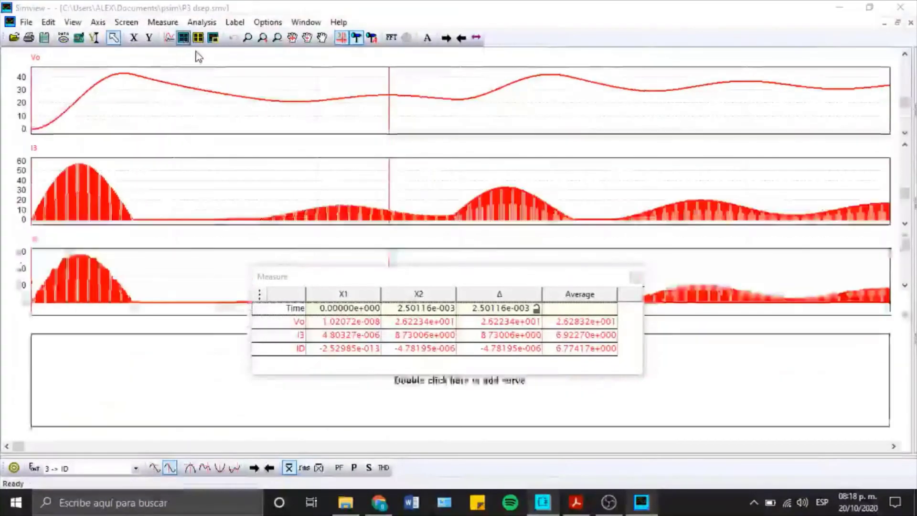
{"action": "left_click", "coordinate": [293, 182]}
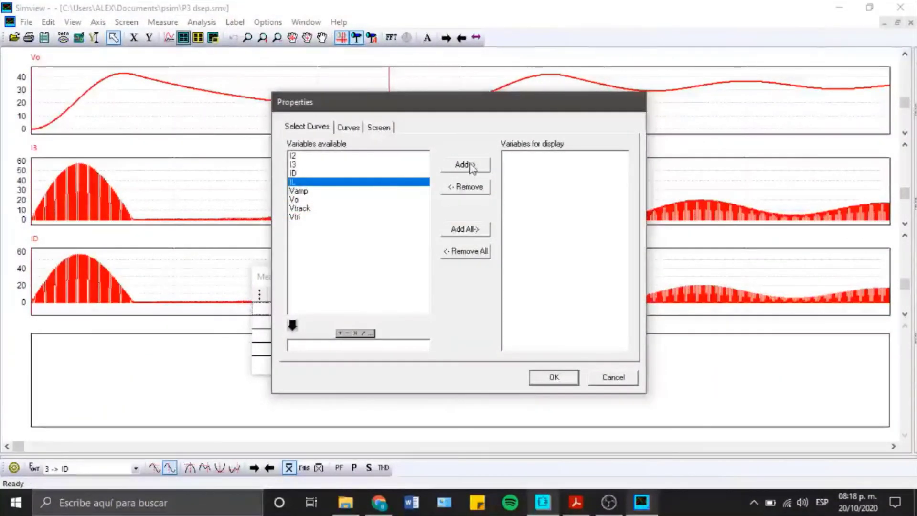
{"action": "left_click", "coordinate": [466, 164]}
{"action": "left_click", "coordinate": [550, 380]}
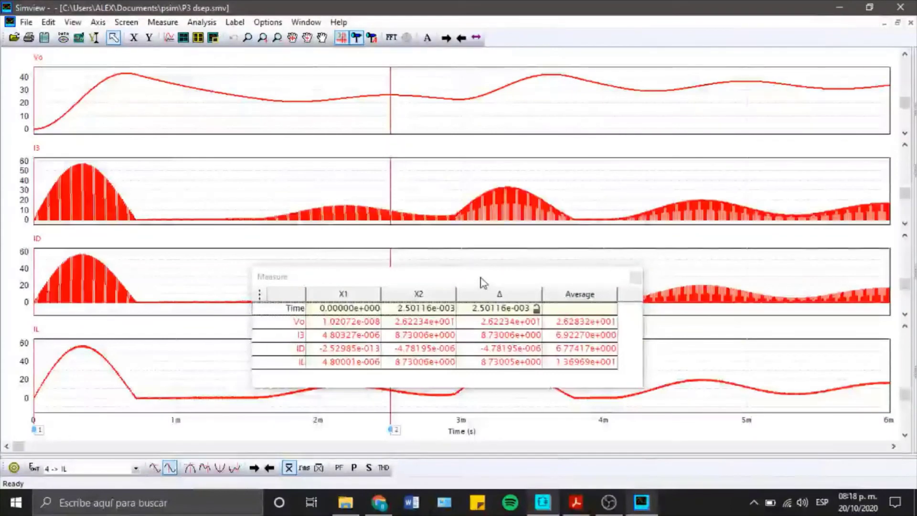
Measure the average and RMS of all four curves from 0 to about 2.18 ms and close the waveform viewer.
{"action": "left_click_drag", "start_coordinate": [476, 273], "coordinate": [334, 53]}
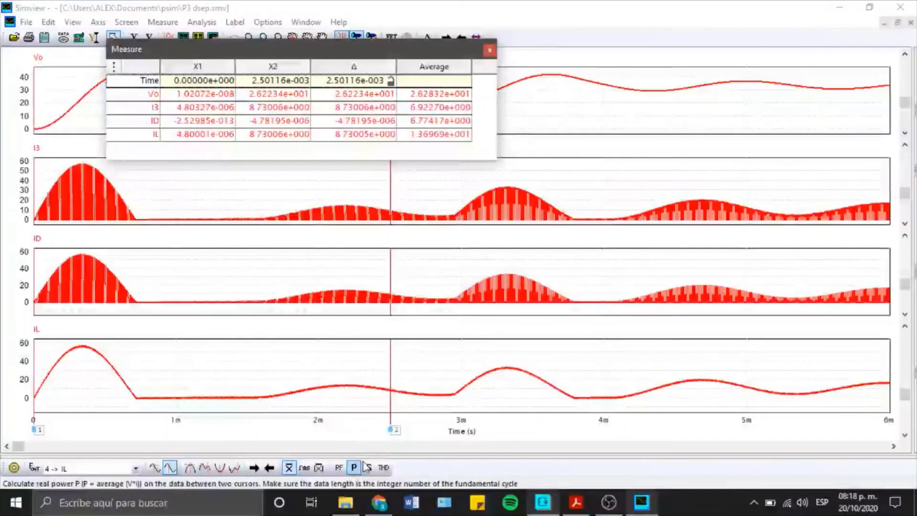
{"action": "left_click_drag", "start_coordinate": [393, 430], "coordinate": [348, 429]}
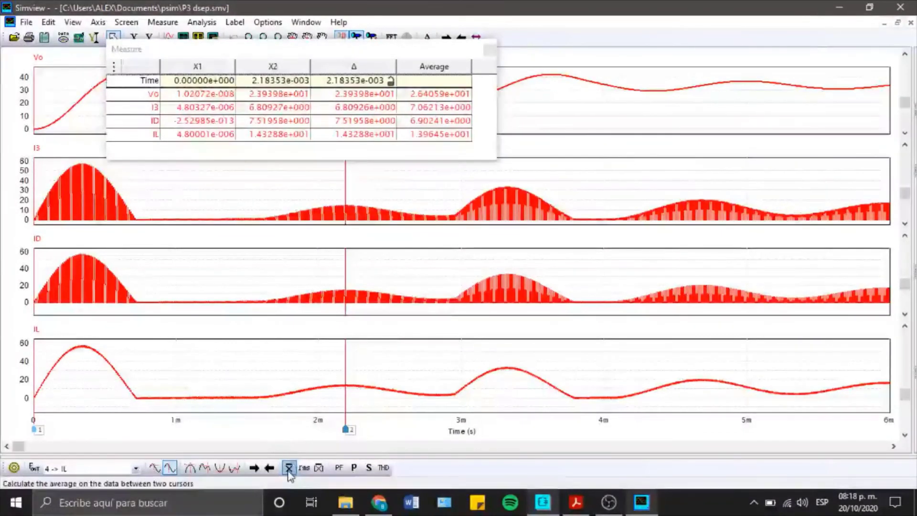
{"action": "left_click", "coordinate": [303, 470]}
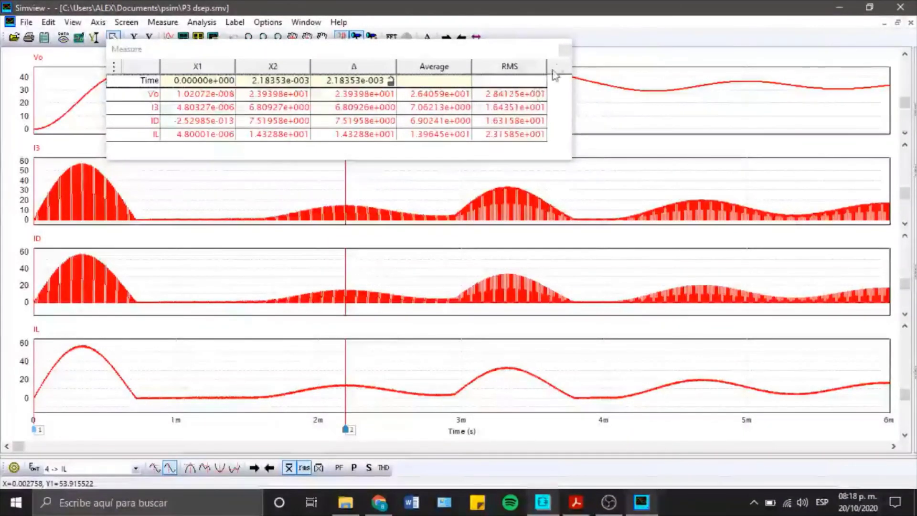
{"action": "left_click", "coordinate": [564, 49]}
{"action": "left_click", "coordinate": [900, 8]}
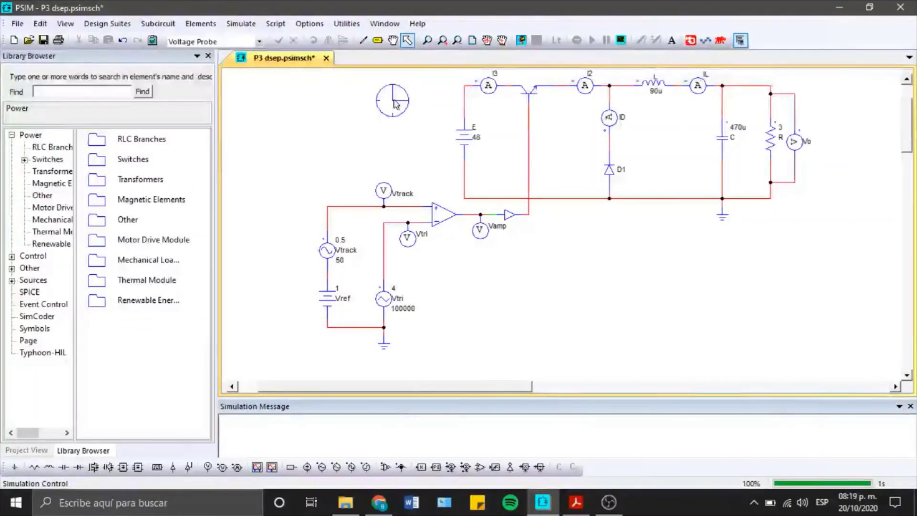
Set the Total Time in the schematic's simulation control to 0.0002.
{"action": "left_click", "coordinate": [241, 24]}
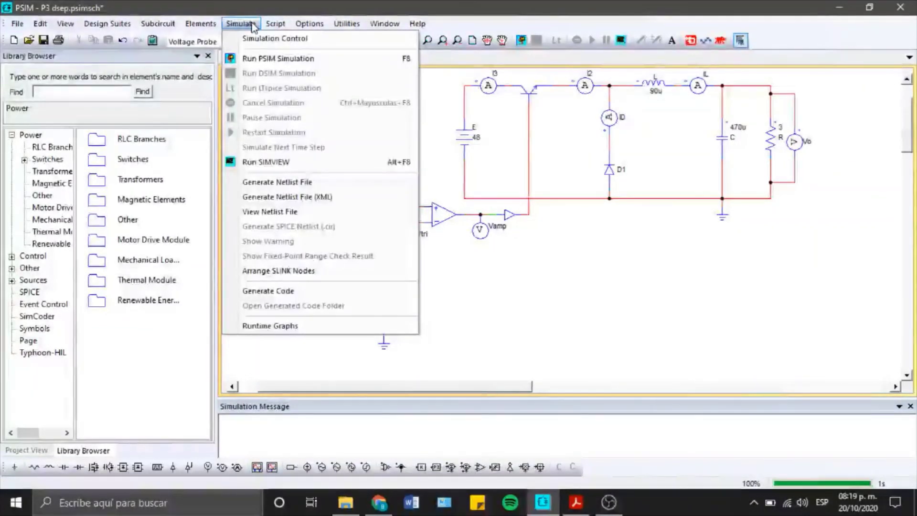
{"action": "key", "text": "Escape"}
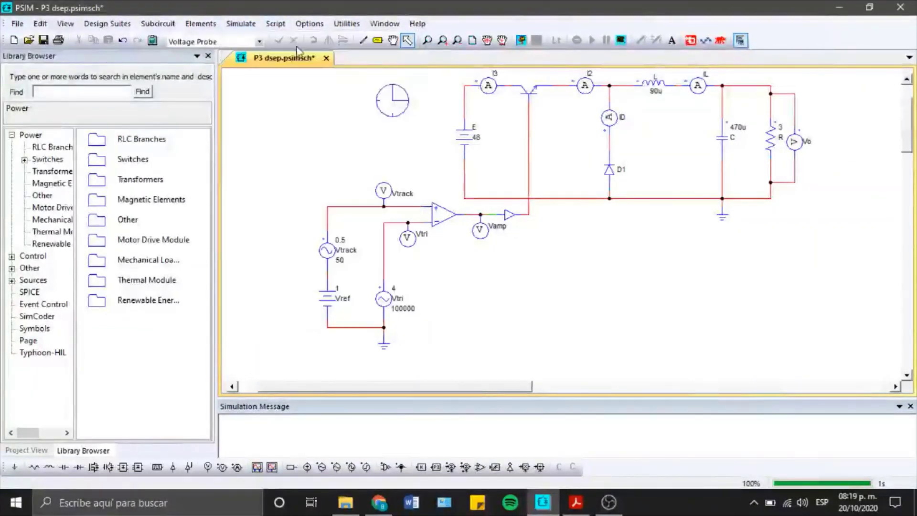
{"action": "double_click", "coordinate": [392, 99]}
{"action": "left_click", "coordinate": [100, 133]}
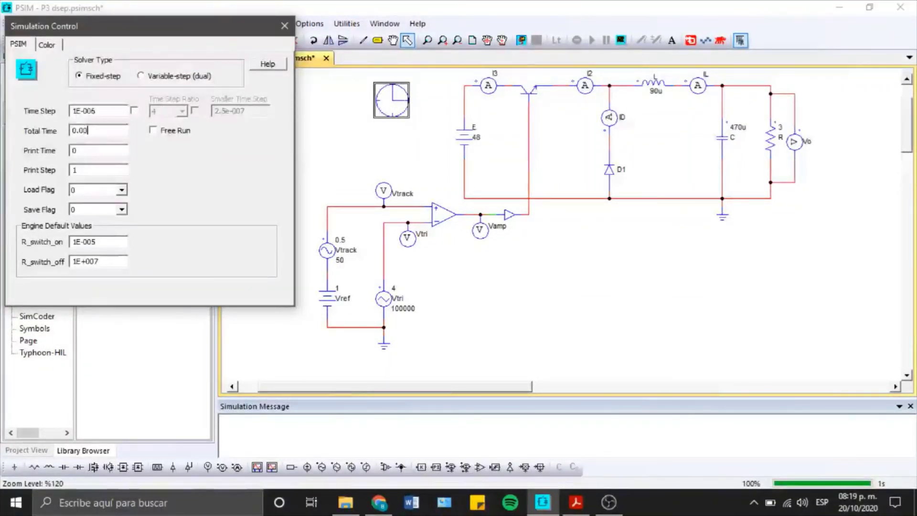
{"action": "type", "text": "002"}
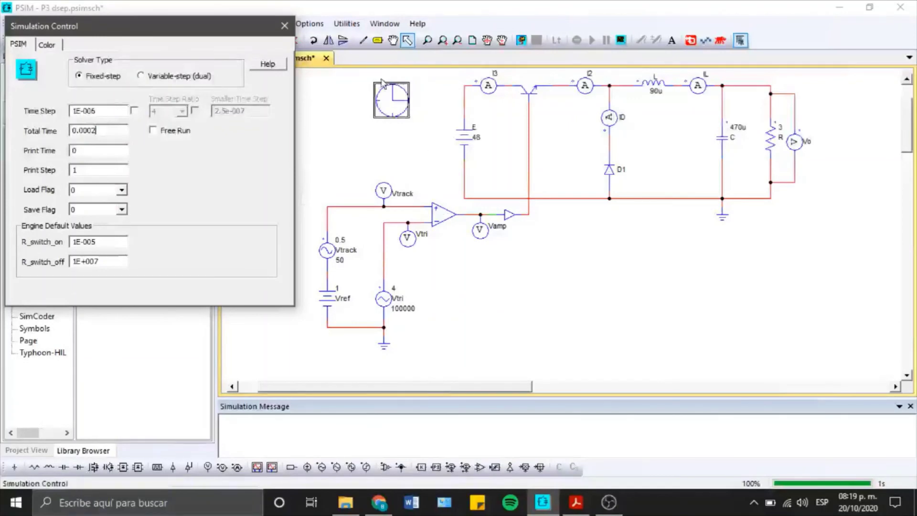
{"action": "left_click", "coordinate": [284, 27]}
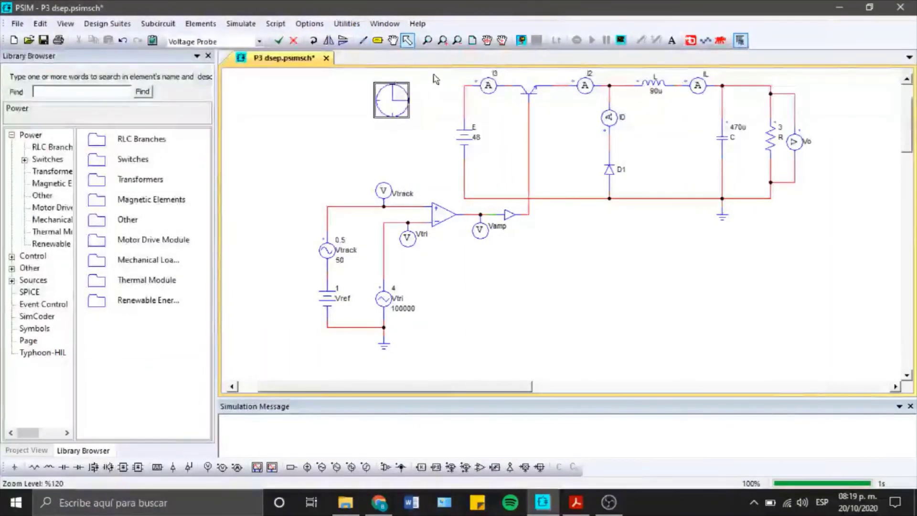
Run the PSIM simulation again and plot Vamp, Vtrack and Vtri together in a maximized waveform window.
{"action": "left_click", "coordinate": [241, 24]}
{"action": "left_click", "coordinate": [257, 58]}
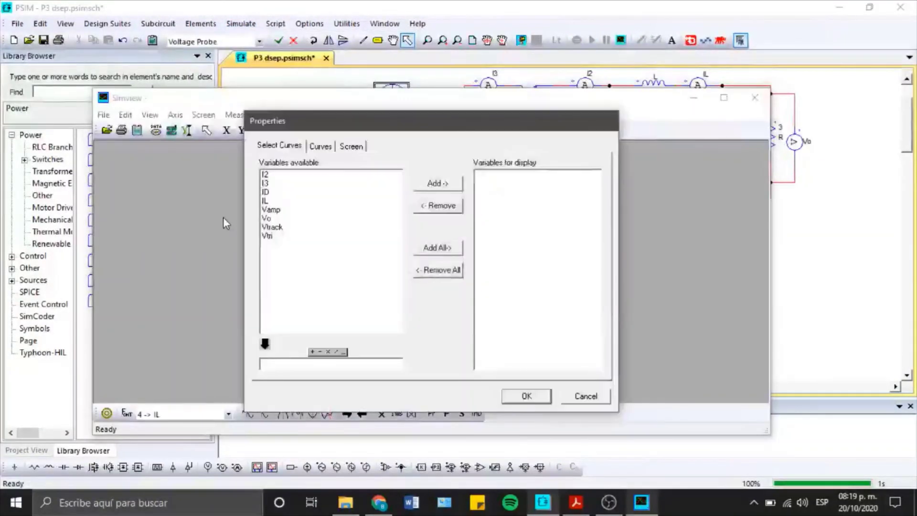
{"action": "left_click", "coordinate": [270, 209]}
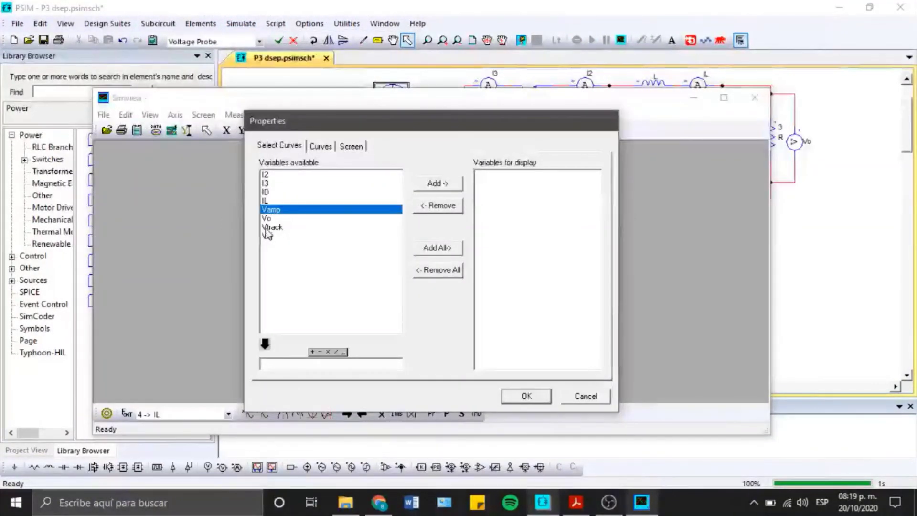
{"action": "left_click", "coordinate": [266, 227], "text": "ctrl"}
{"action": "left_click", "coordinate": [265, 236], "text": "ctrl"}
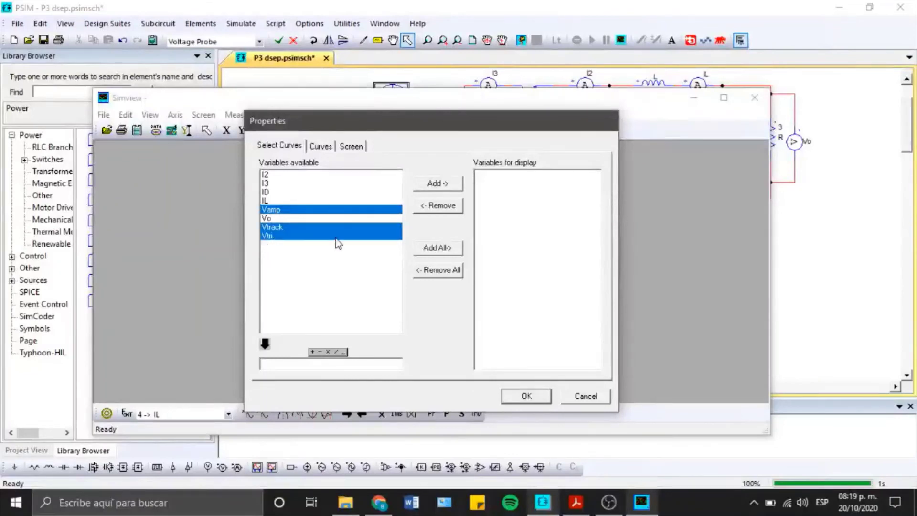
{"action": "left_click", "coordinate": [451, 189]}
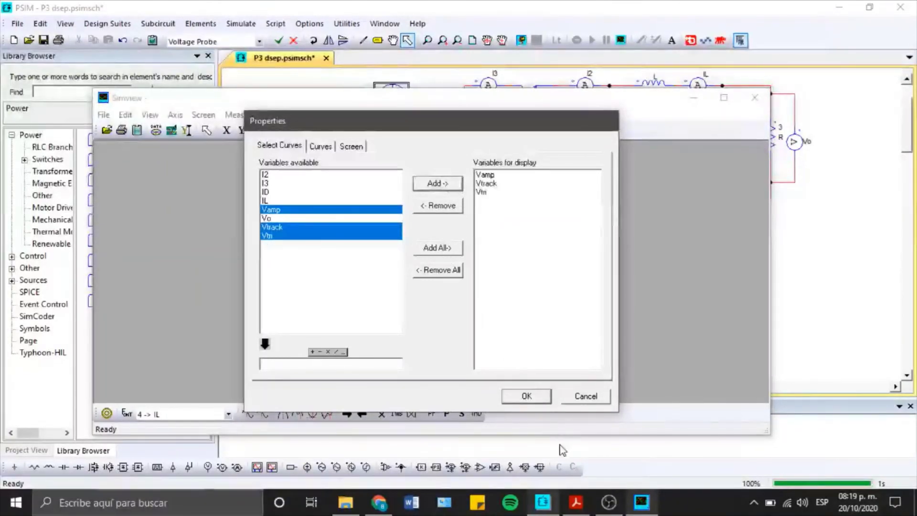
{"action": "left_click", "coordinate": [531, 396]}
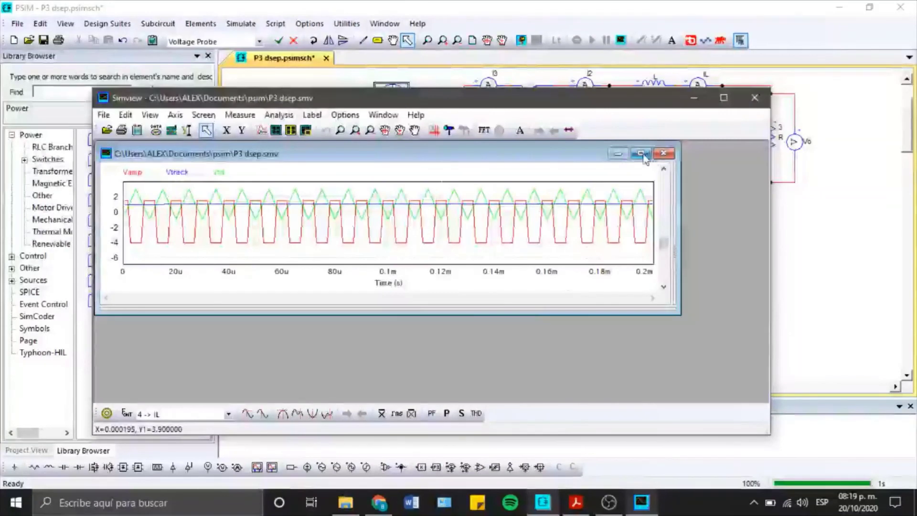
{"action": "left_click", "coordinate": [641, 153]}
{"action": "left_click", "coordinate": [723, 97]}
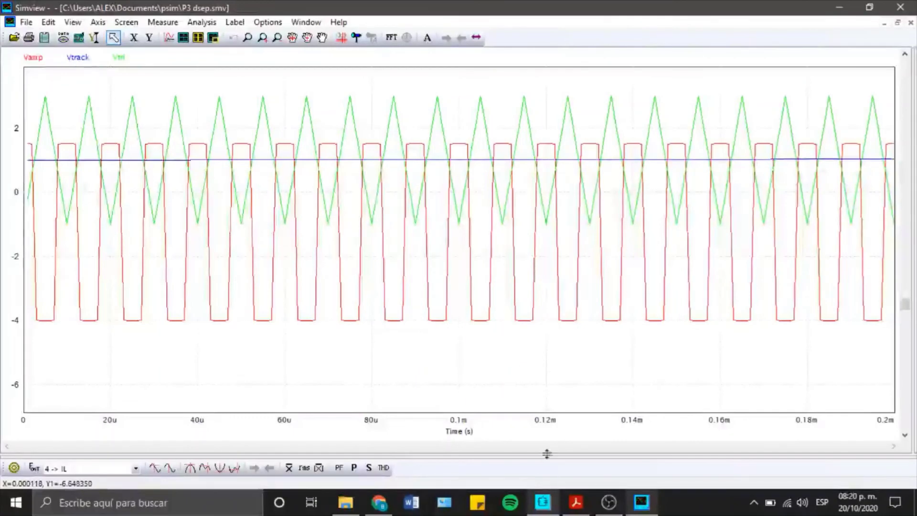
{"action": "left_click", "coordinate": [606, 501]}
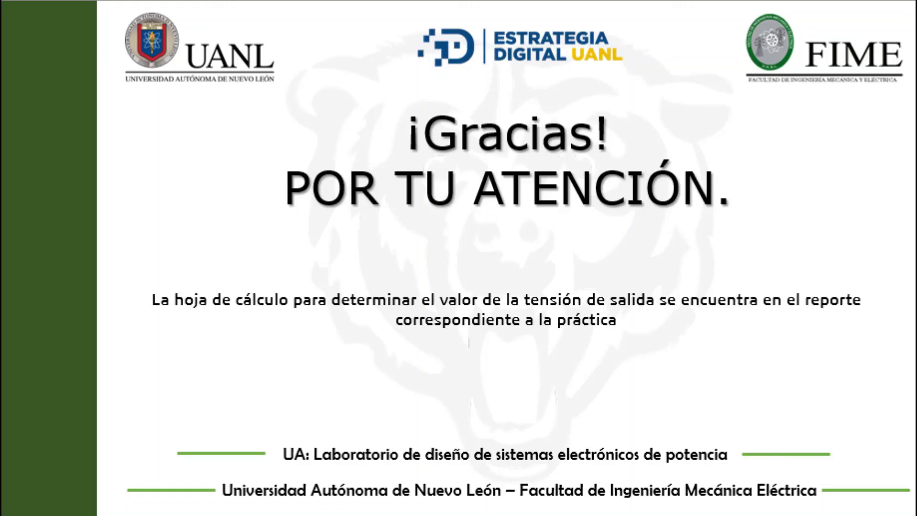